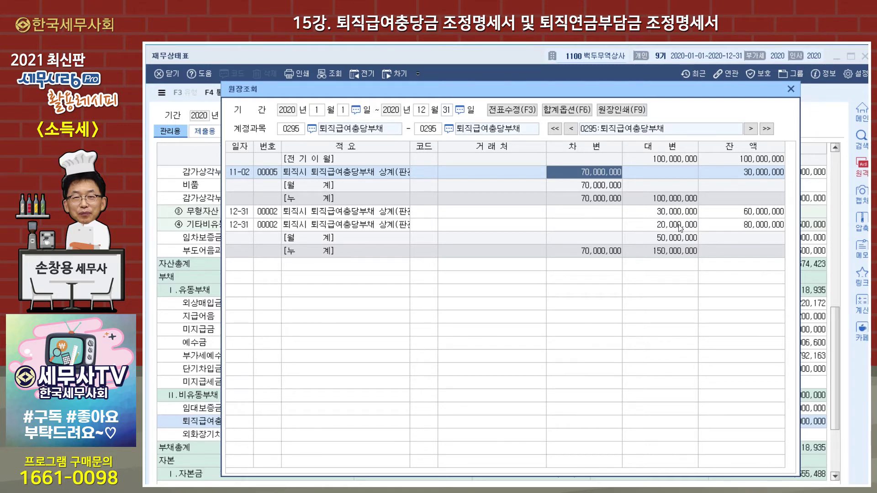
# Close the 퇴직급여충당부채 ledger and the balance sheet, and open the 퇴직급여충당금조정명세서 under personal income tax adjustment
pyautogui.click(792, 89)
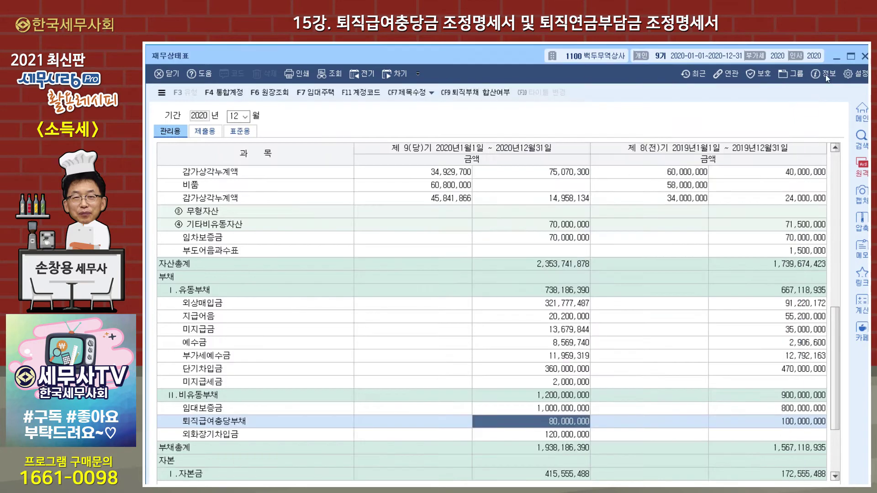
pyautogui.click(865, 56)
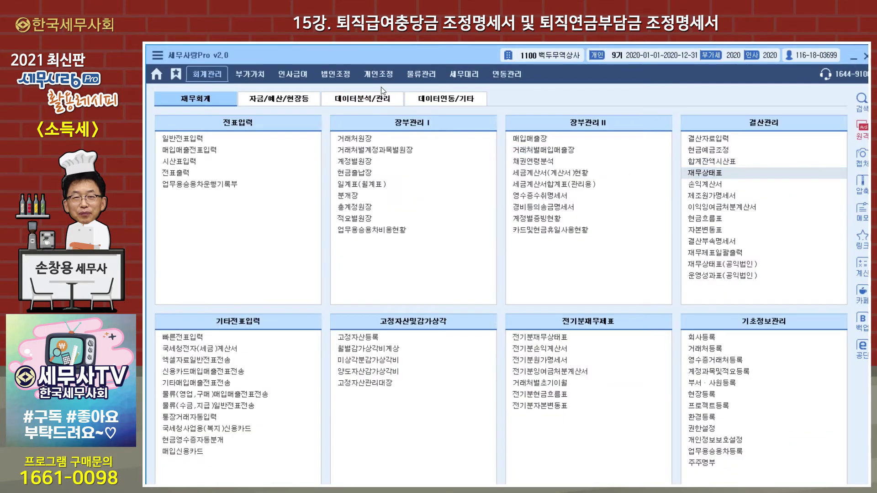
pyautogui.click(378, 74)
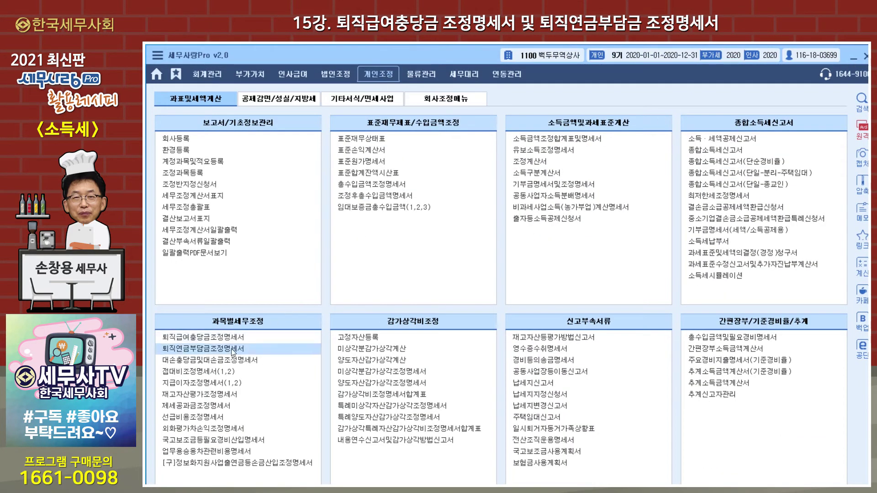
pyautogui.click(219, 338)
pyautogui.moveTo(436, 73); pyautogui.dragTo(475, 56)
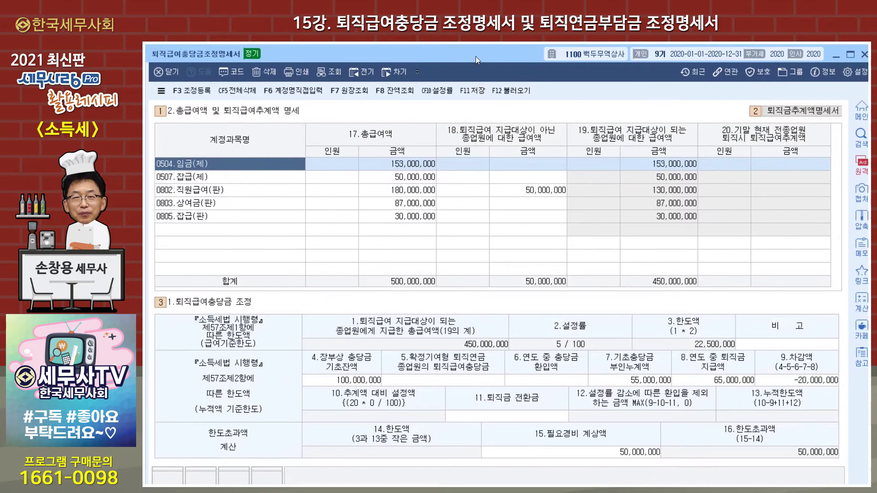
# Decline reloading the figures from vouchers and check the 직원급여(판) amount for employees not eligible for retirement pay
pyautogui.click(510, 92)
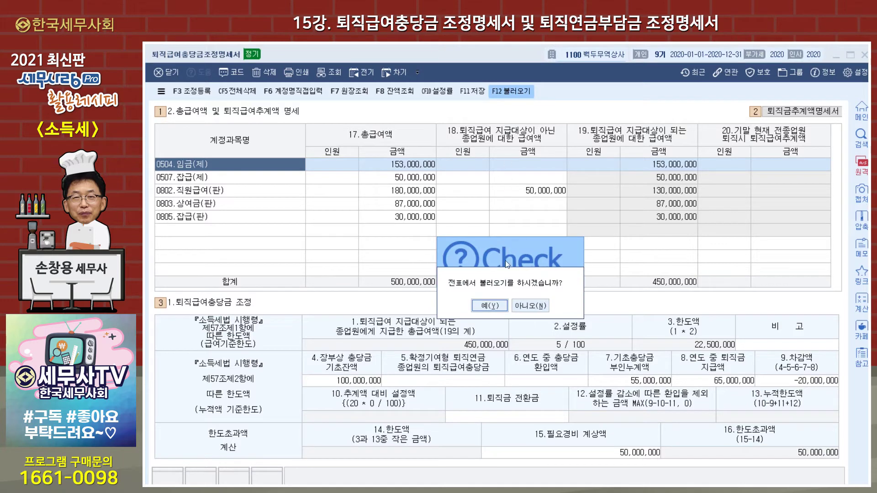
pyautogui.click(537, 306)
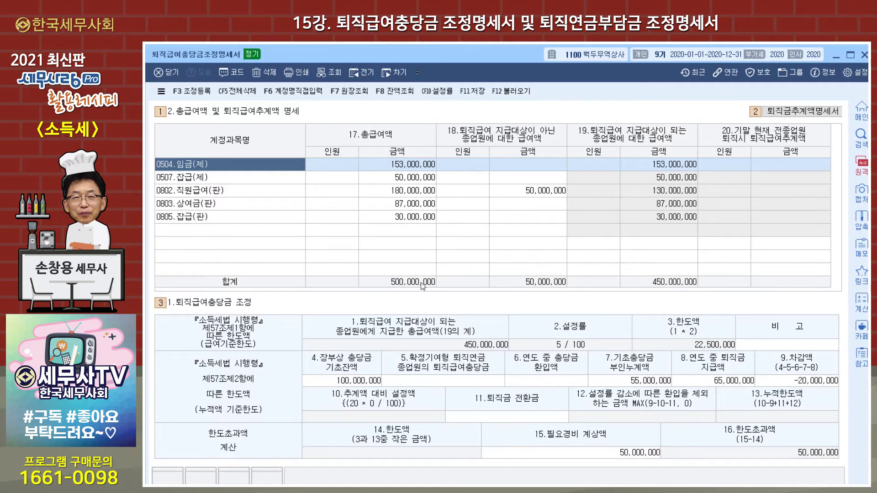
pyautogui.click(552, 194)
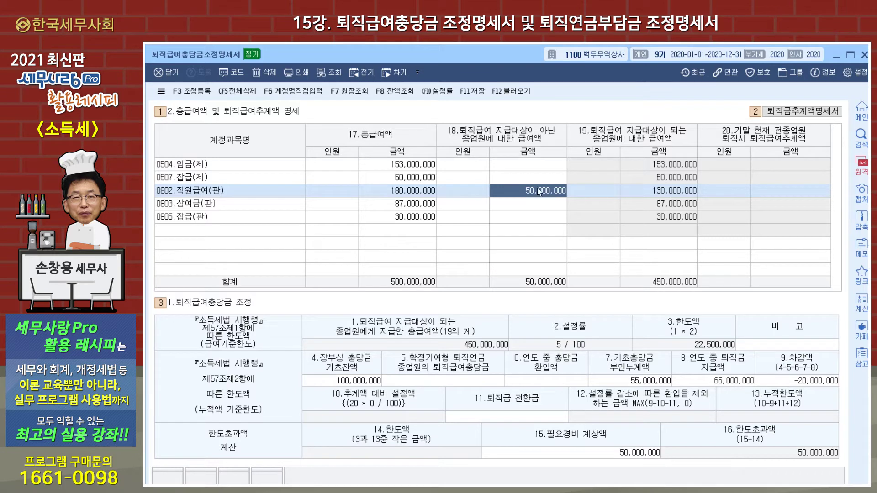
# View the 퇴직금추계액명세서 with its 2020/12/31 base date and calculation type, and close it without loading employees
pyautogui.click(792, 114)
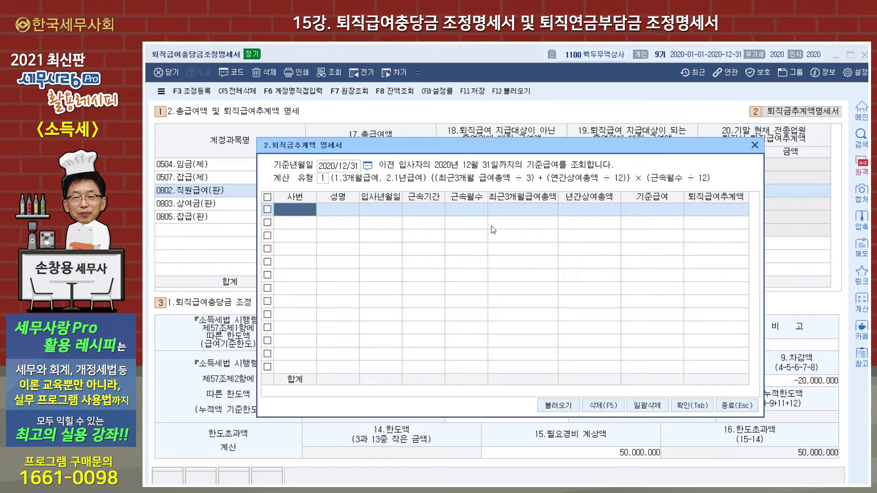
pyautogui.click(731, 412)
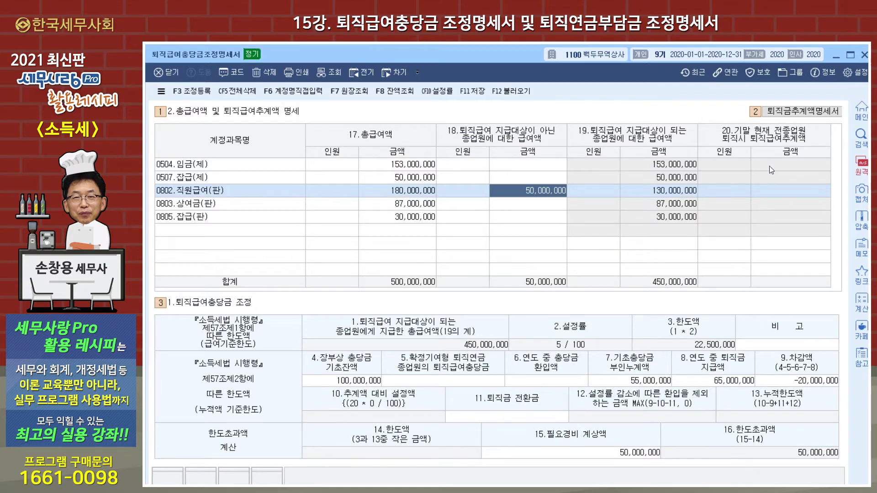
pyautogui.click(793, 114)
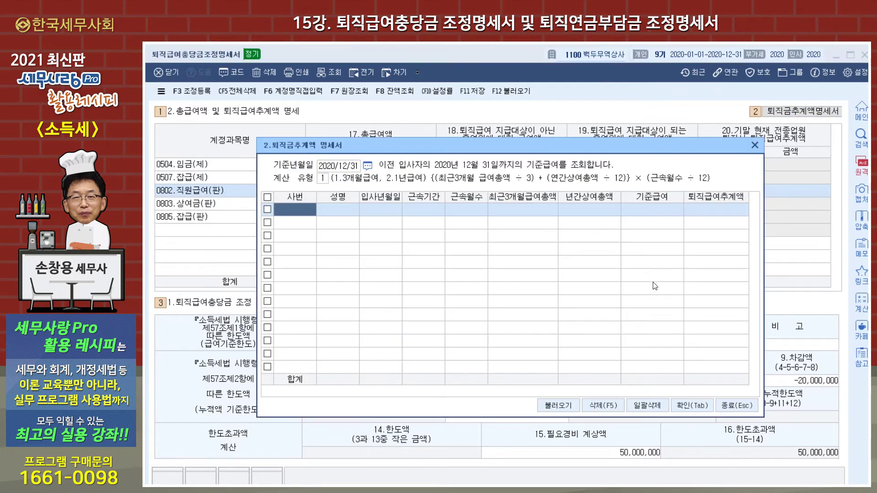
pyautogui.click(736, 408)
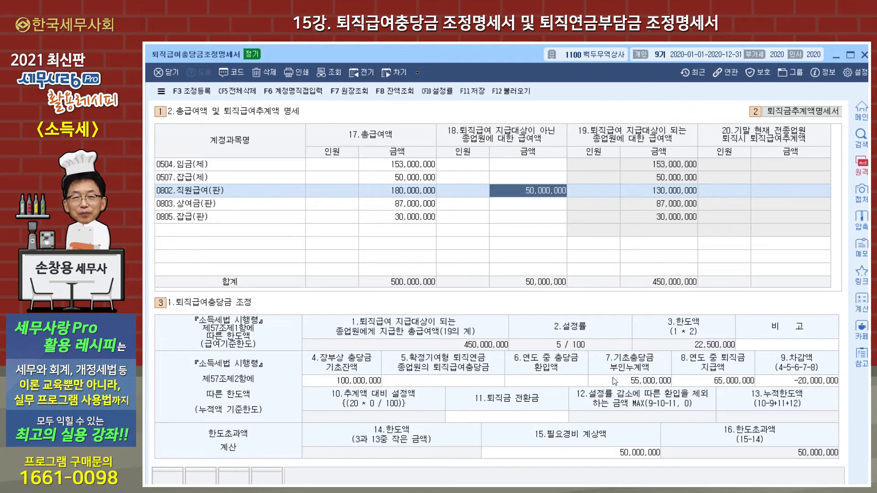
# Enter 120,000,000 as the year-end estimated retirement pay (20.퇴직급여추계액) amount on the 0504.임금(제) row
pyautogui.click(738, 191)
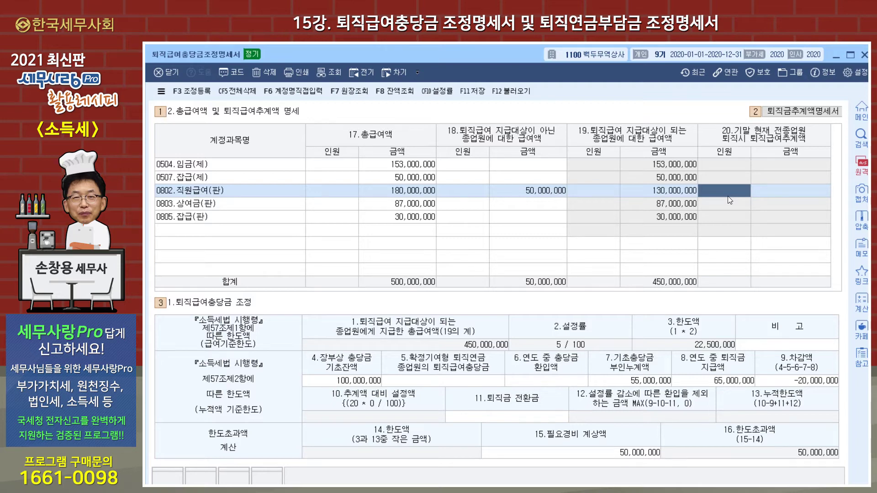
pyautogui.click(810, 196)
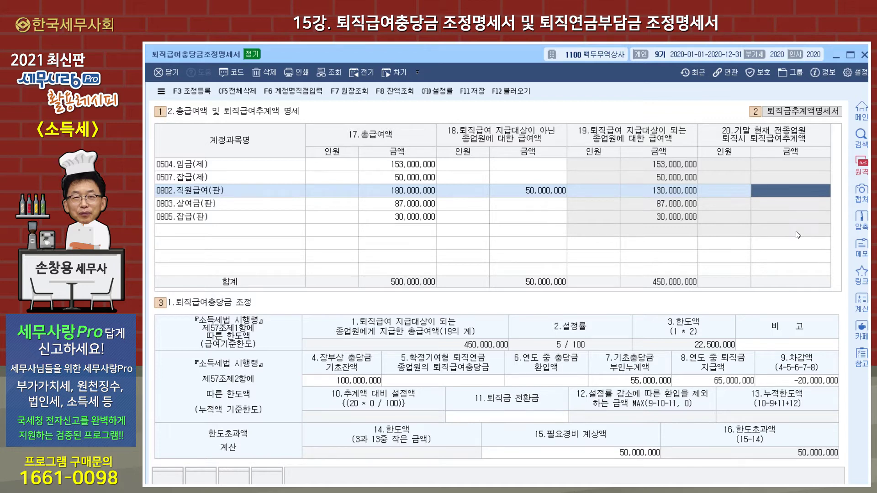
pyautogui.click(791, 165)
pyautogui.write('120000000')
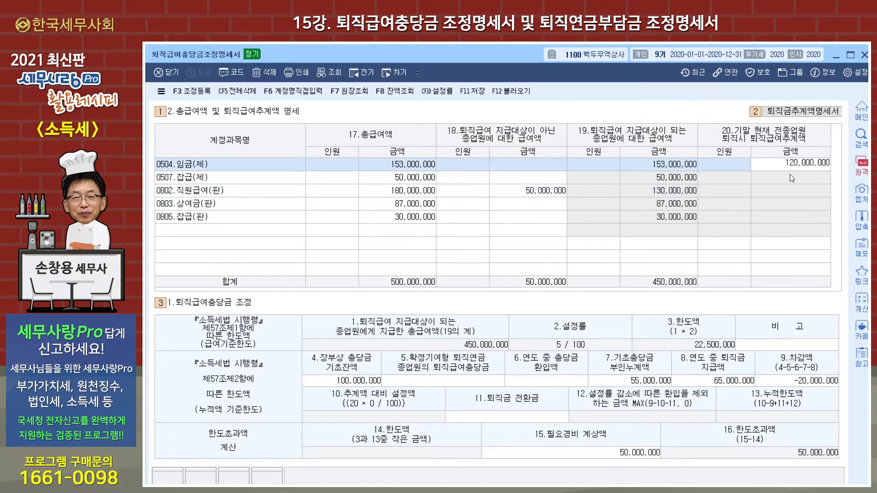
pyautogui.press('Return')
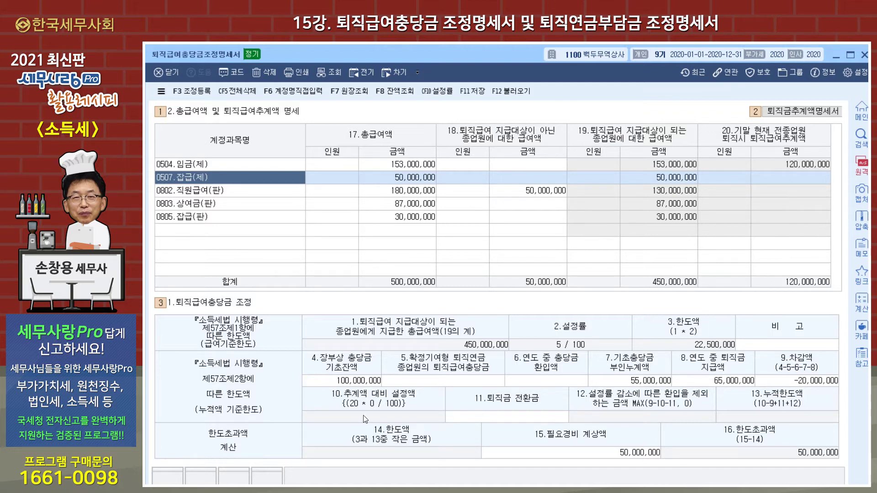
# Review the opening book balance, disallowed cumulative amount, retirement pay paid, net difference and 필요경비 계상액 in the 퇴직급여충당금 조정 section
pyautogui.click(346, 381)
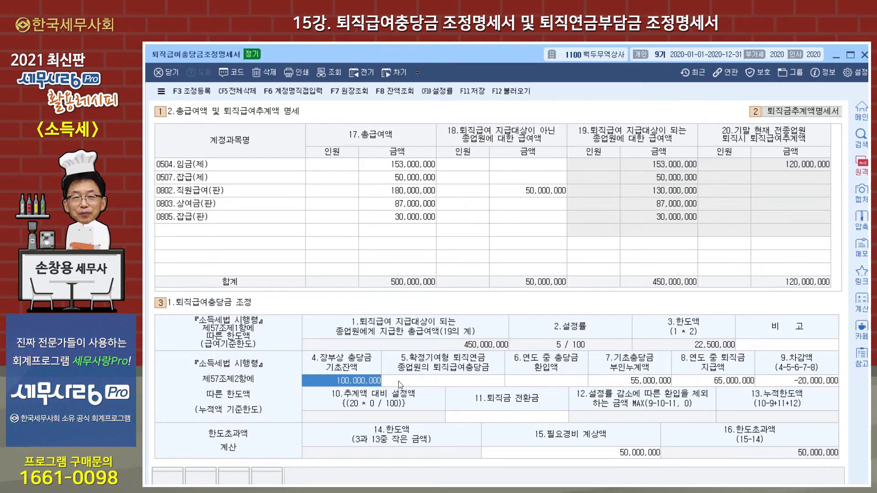
pyautogui.click(619, 382)
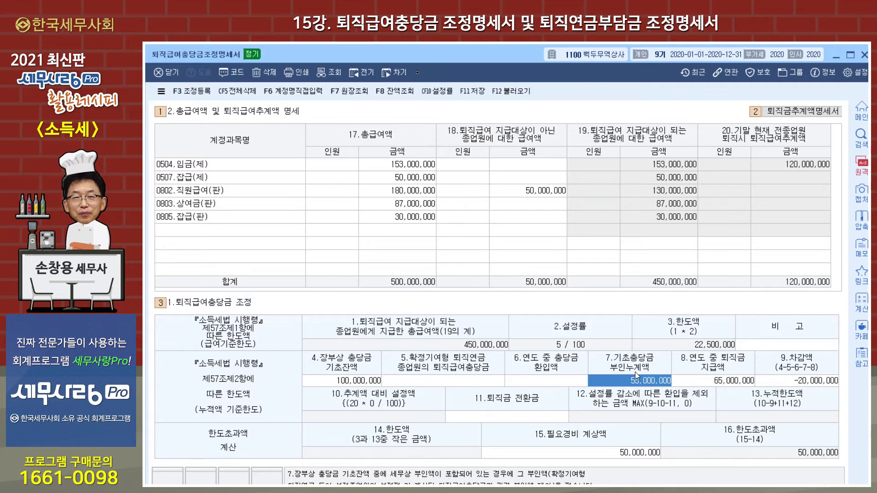
pyautogui.click(713, 381)
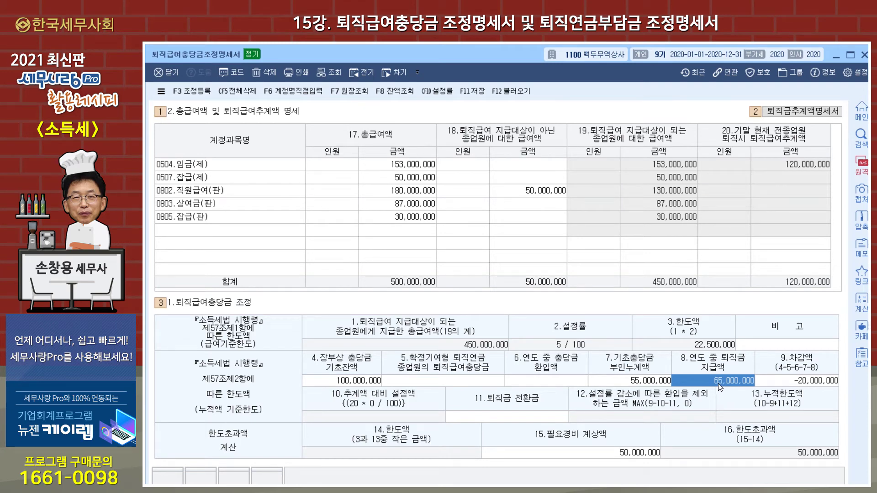
pyautogui.click(806, 384)
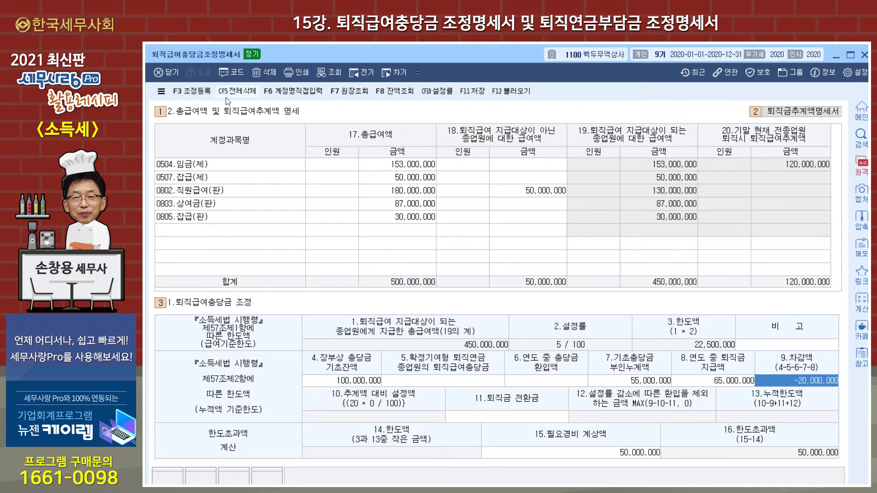
pyautogui.click(606, 457)
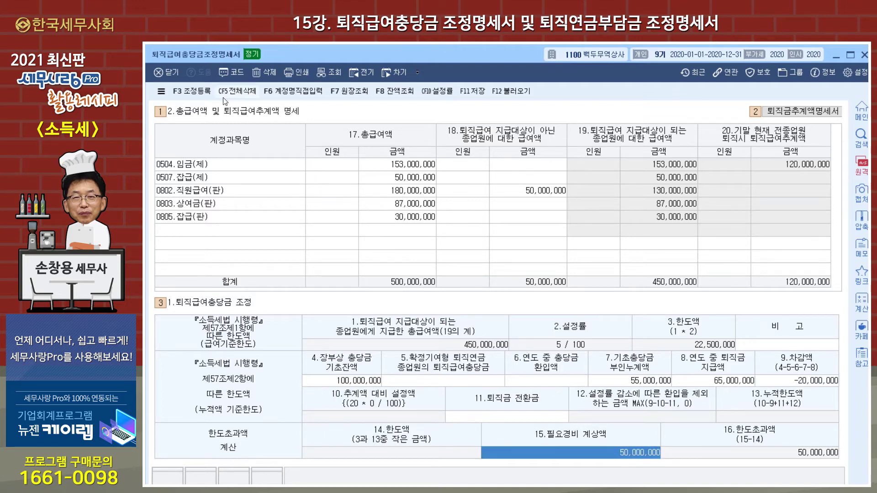
# Review the retirement allowance and pension entries with their income dispositions in 조정 등록, and close it
pyautogui.click(190, 91)
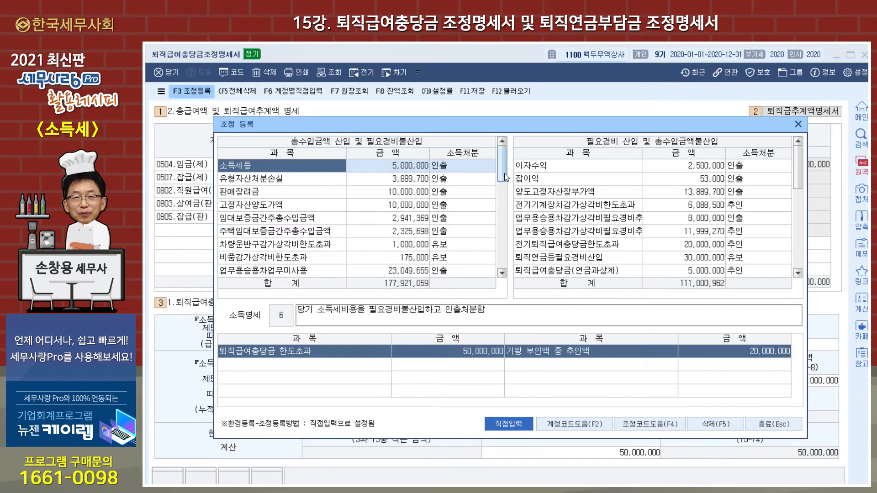
pyautogui.moveTo(503, 176); pyautogui.dragTo(506, 201)
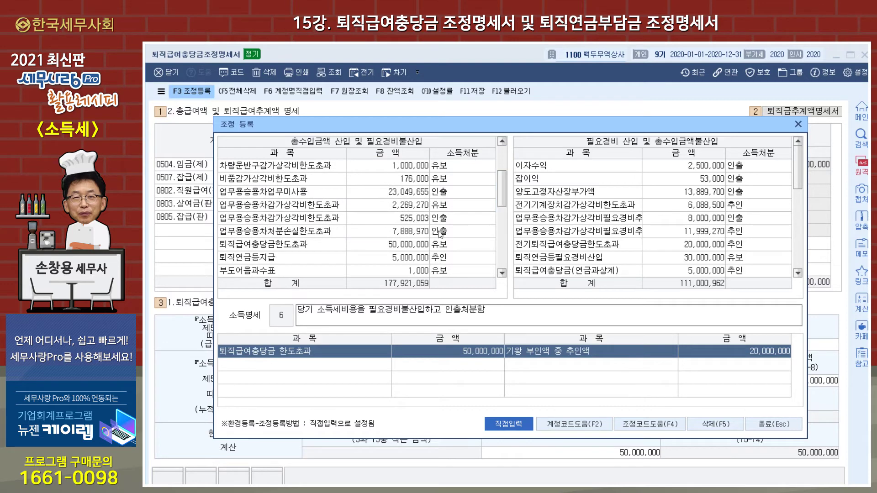
pyautogui.click(366, 245)
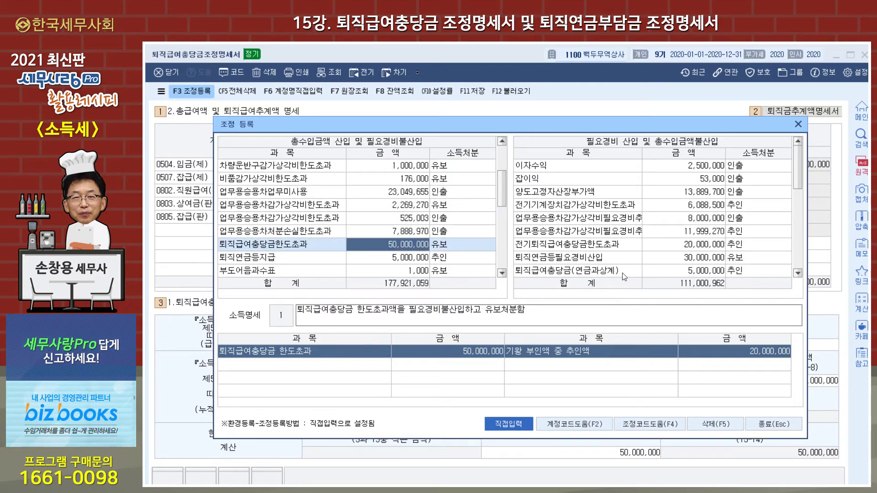
pyautogui.click(597, 255)
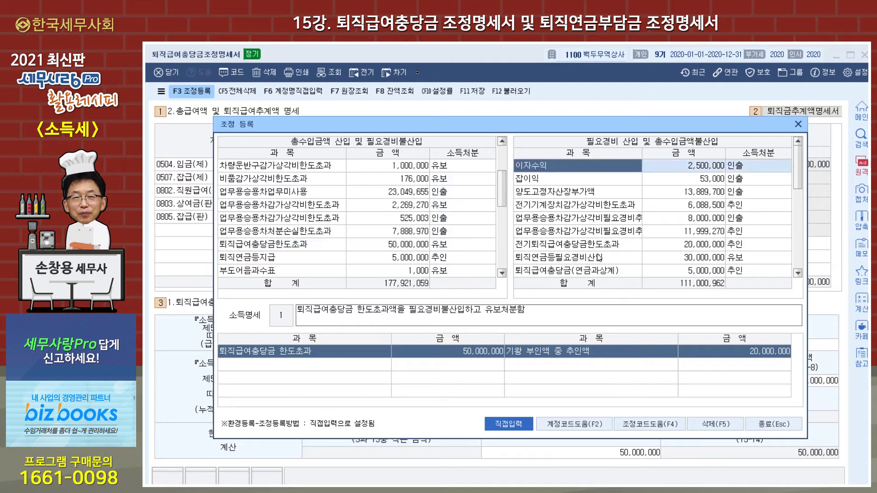
pyautogui.click(599, 258)
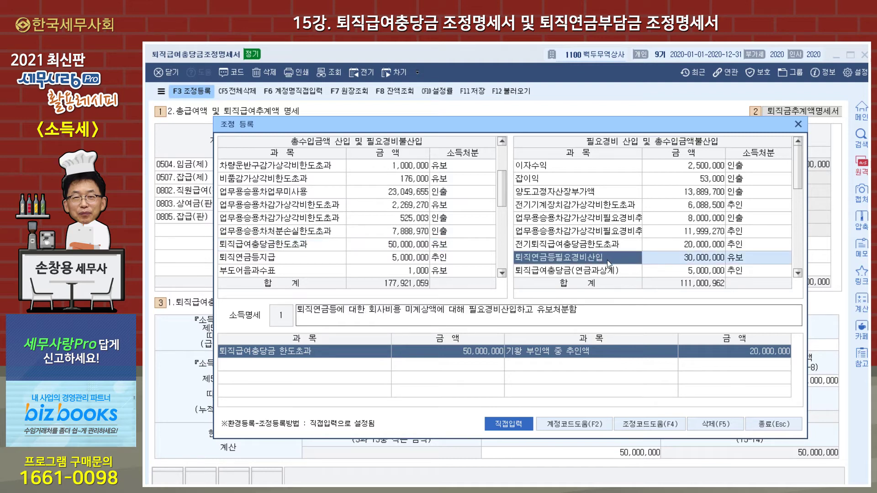
pyautogui.click(678, 270)
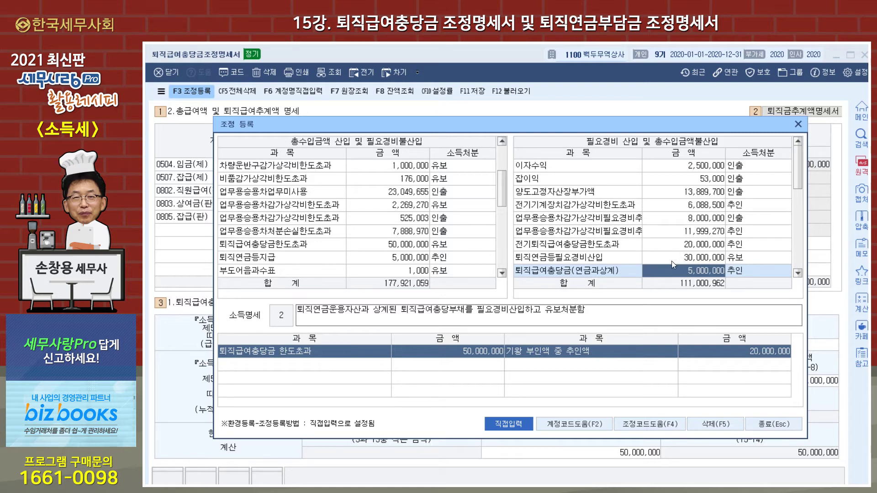
pyautogui.click(683, 245)
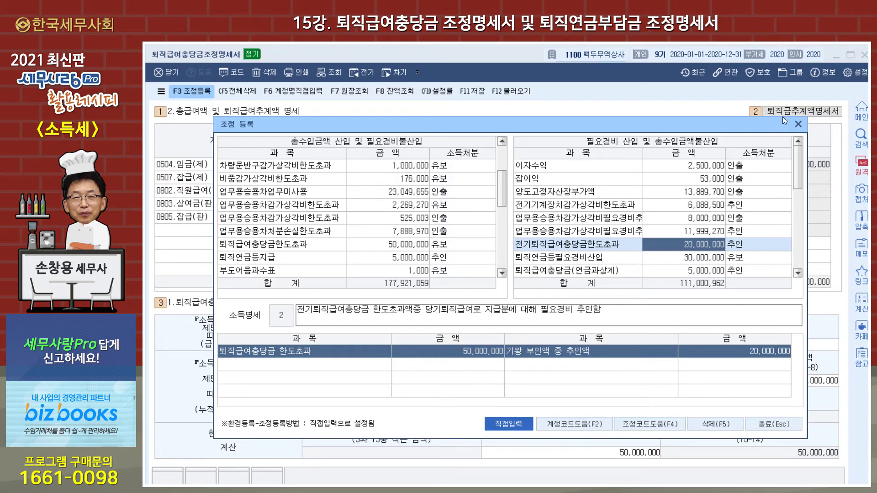
pyautogui.click(798, 126)
# Close the 퇴직급여충당금조정명세서 and open the 퇴직연금부담금조정명세서, positioned so the whole form is visible
pyautogui.press('Escape')
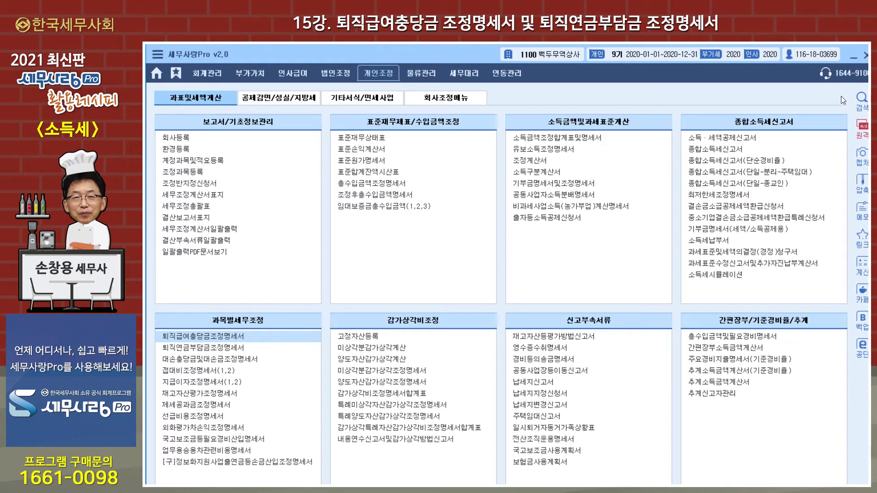
pyautogui.click(234, 348)
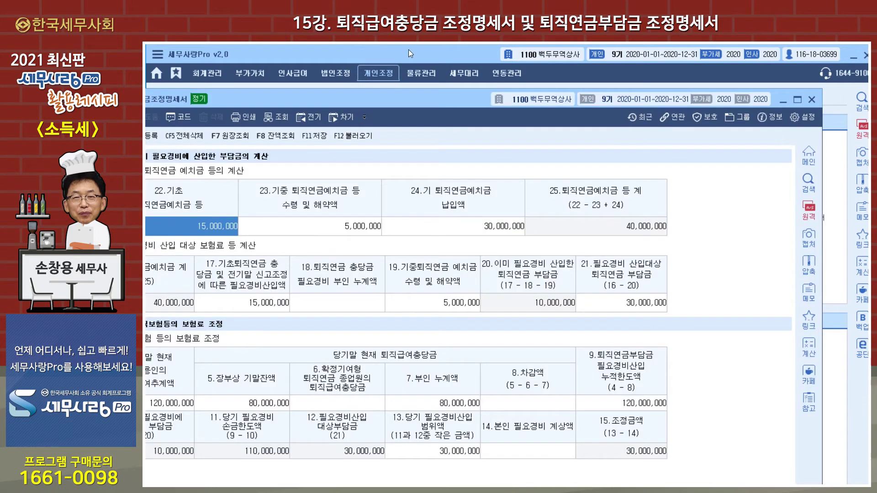
pyautogui.moveTo(397, 112); pyautogui.dragTo(448, 63)
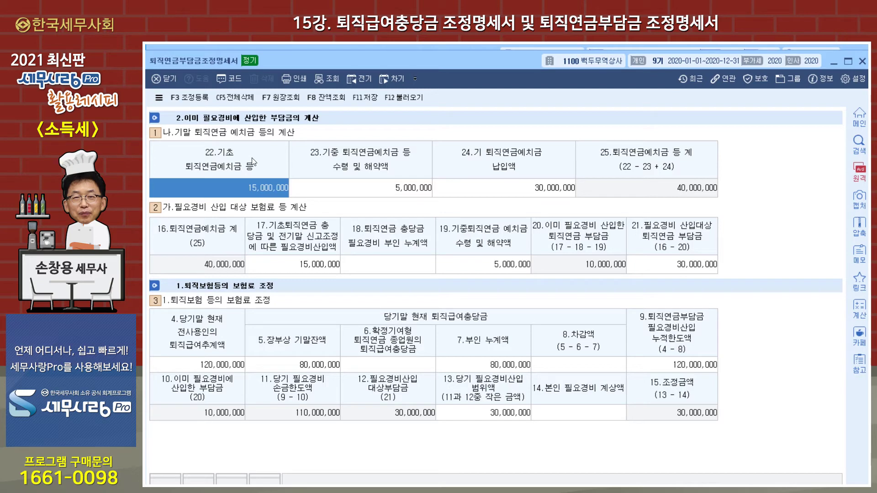
# Review the pension deposit withdrawals and contributions, and the amounts used to calculate the deductible pension contribution (items 17, 19 and 21)
pyautogui.click(336, 192)
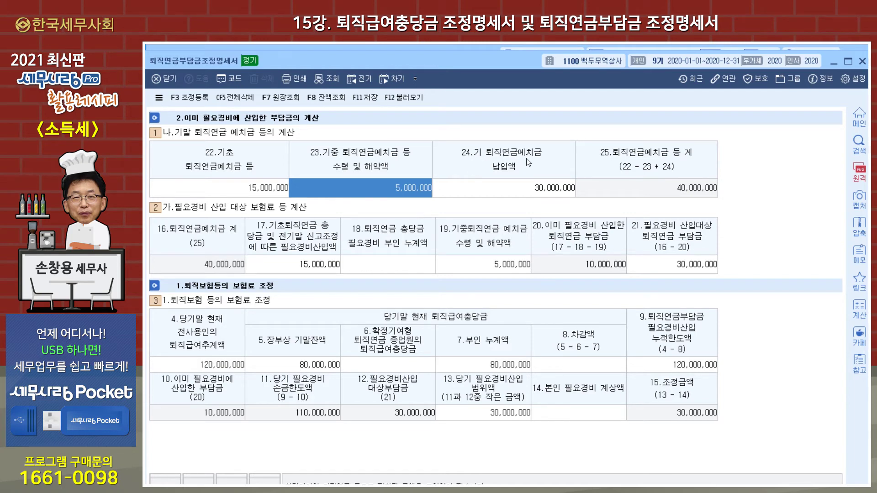
pyautogui.click(524, 191)
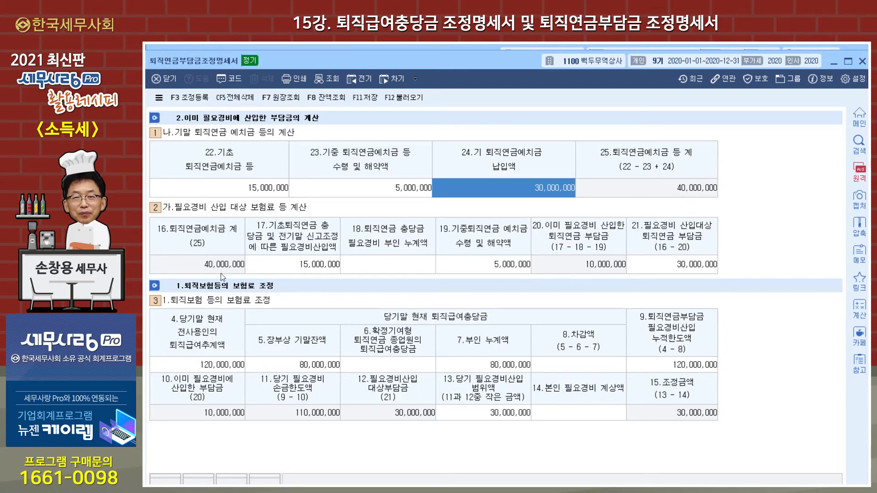
pyautogui.click(283, 264)
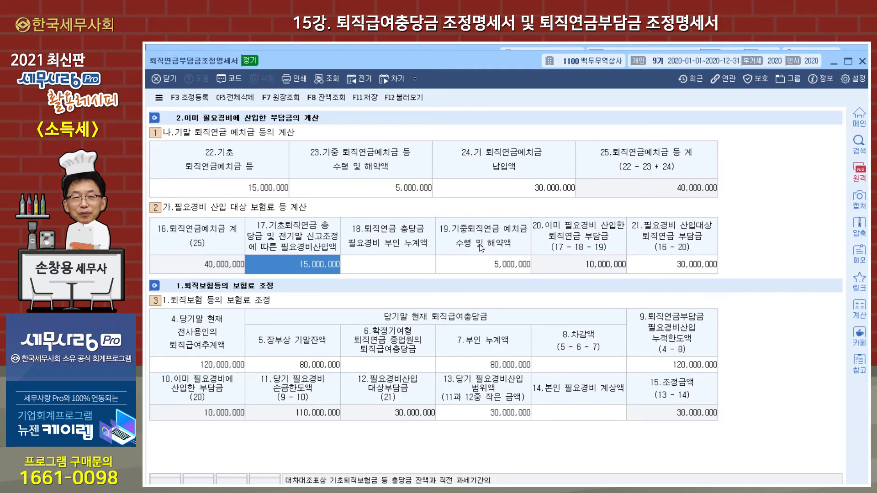
pyautogui.click(487, 264)
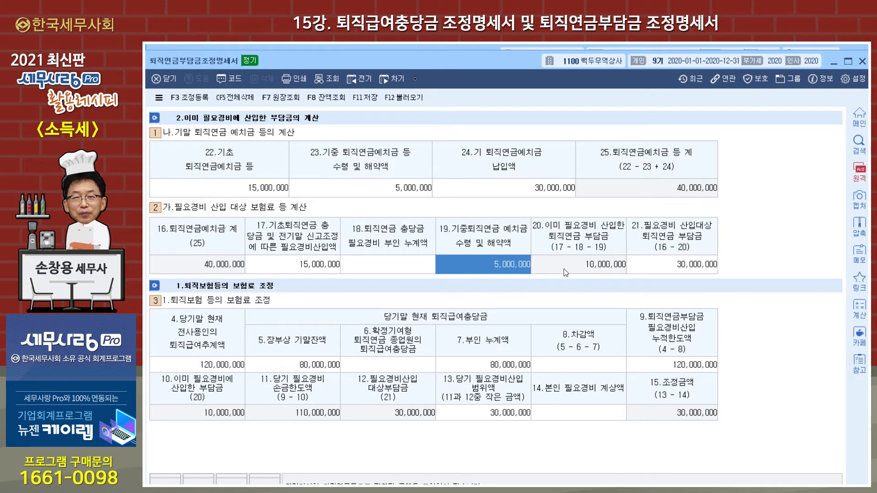
pyautogui.click(664, 264)
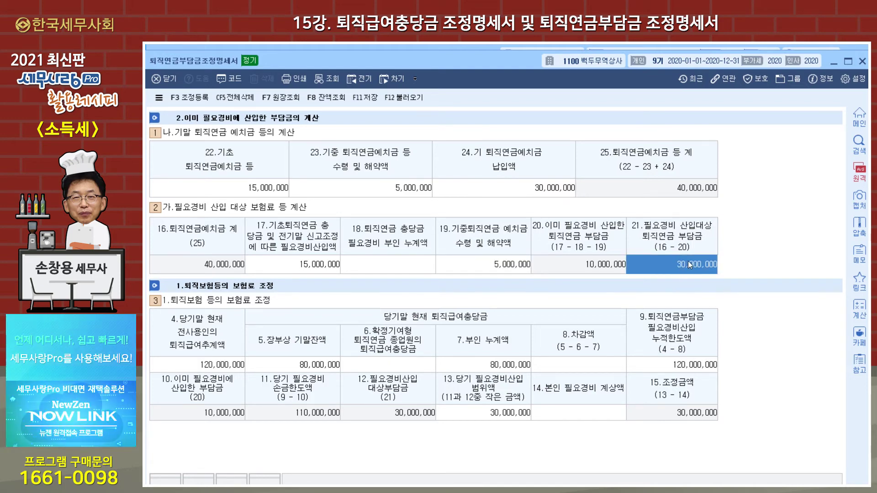
# Review items 4, 5 and 7 in the 퇴직보험 등의 보험료 조정 section: estimated retirement pay, closing book balance and disallowed cumulative amount
pyautogui.click(217, 368)
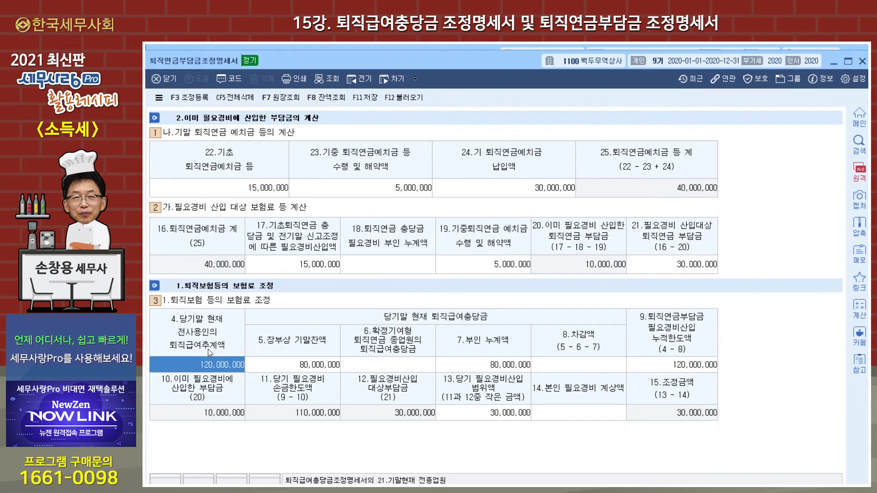
pyautogui.click(303, 368)
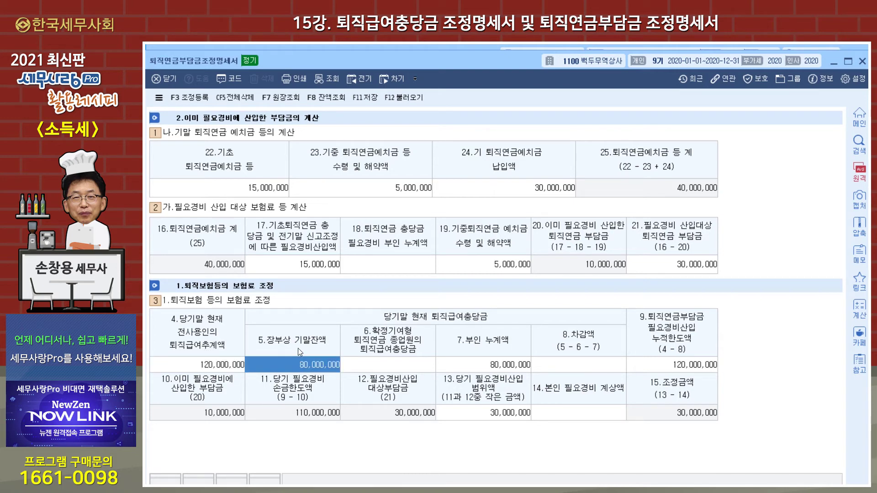
pyautogui.click(470, 366)
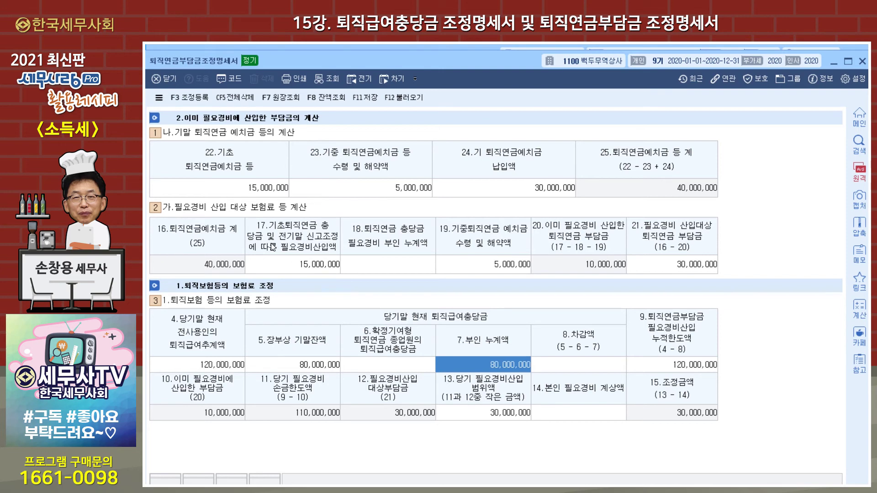
# Check the 퇴직연금등필요경비산입 entry and its income disposition in 조정 등록, look through the 총수입금액 산입 list, and close it
pyautogui.click(170, 97)
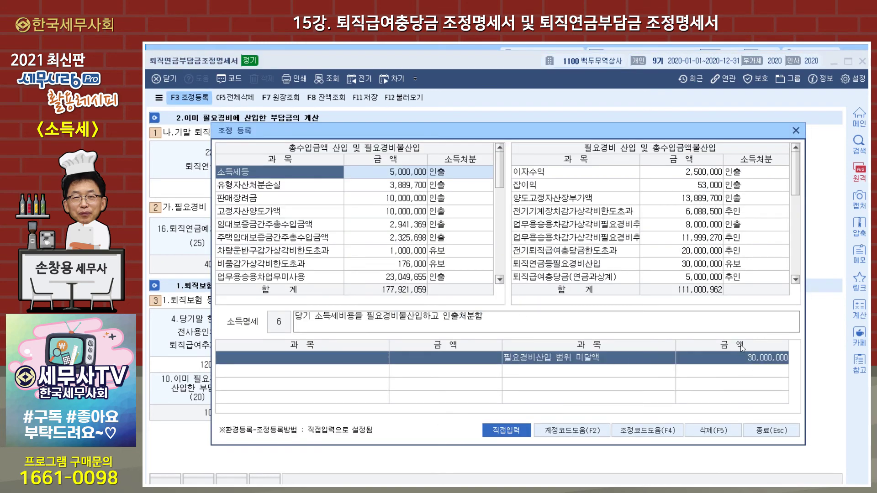
pyautogui.click(689, 268)
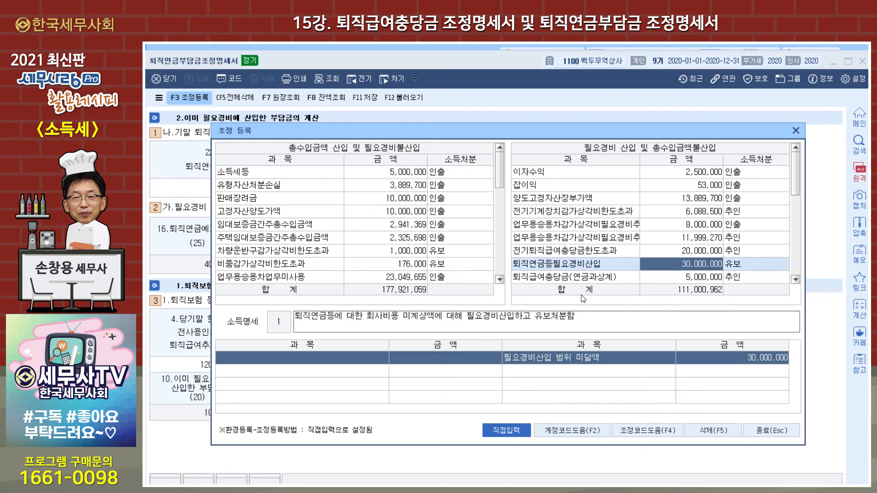
pyautogui.moveTo(500, 165); pyautogui.dragTo(501, 181)
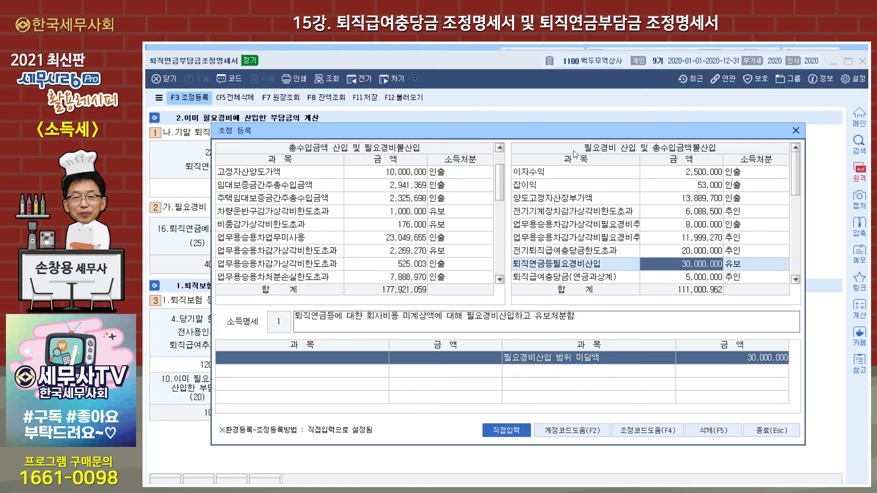
pyautogui.click(796, 131)
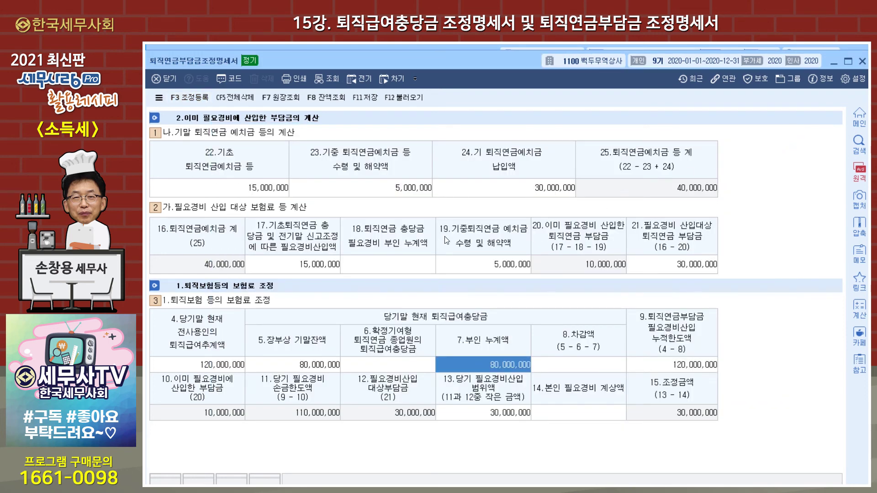
# Check item 23, the pension deposit withdrawals during the period, and open the 합계잔액시산표 from the accounting forms
pyautogui.click(392, 191)
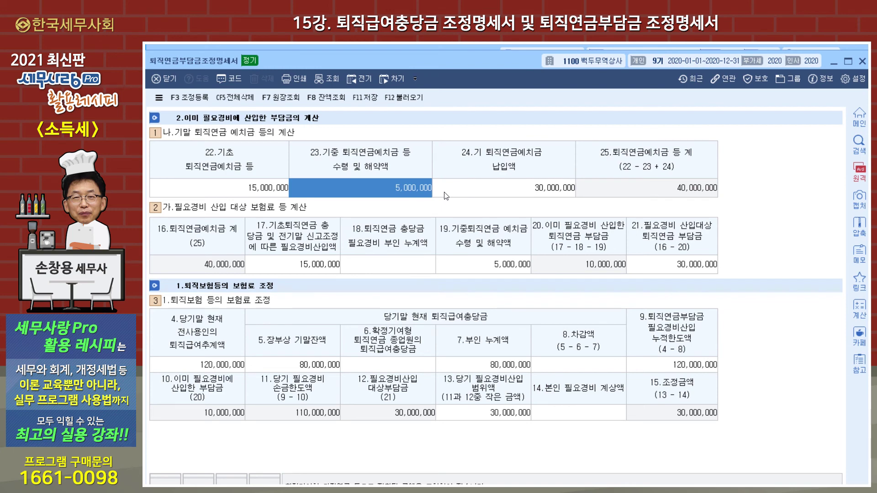
pyautogui.moveTo(423, 65); pyautogui.dragTo(415, 95)
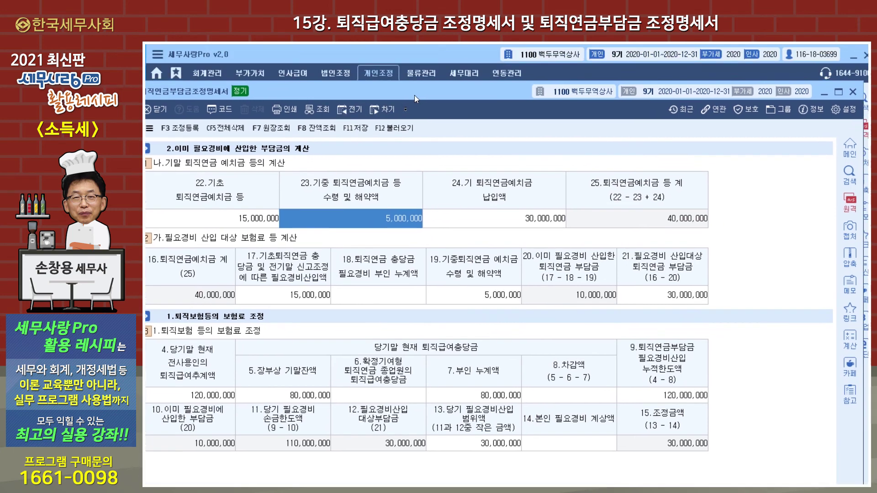
pyautogui.click(378, 72)
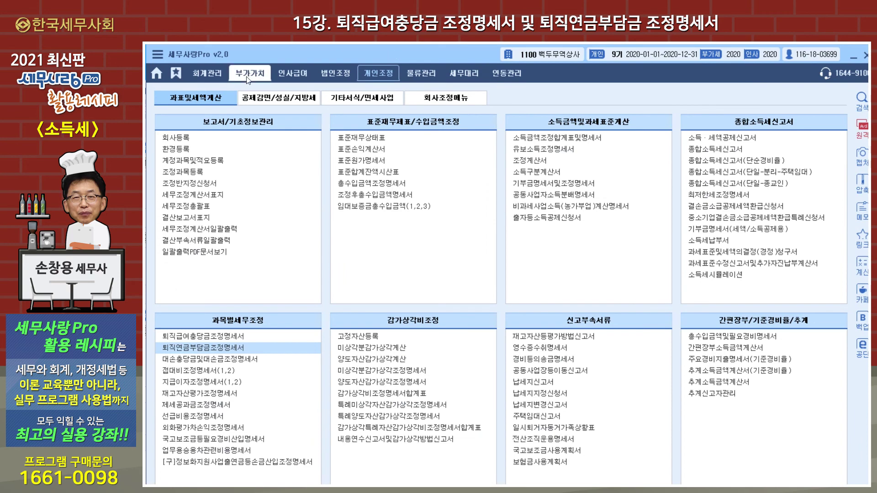
pyautogui.click(204, 74)
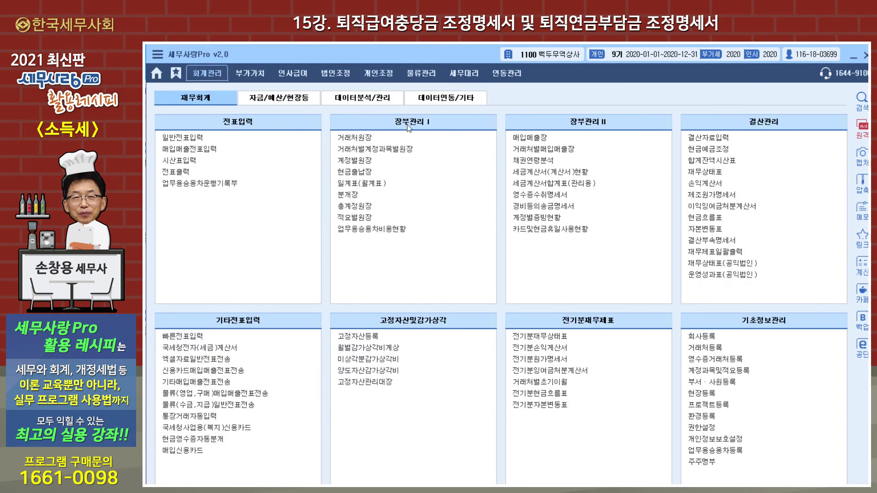
pyautogui.click(713, 160)
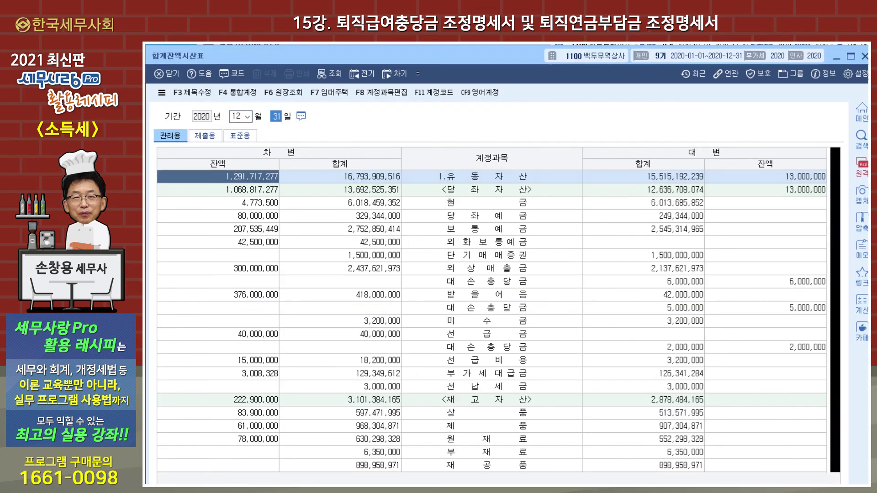
# Open the ledger of the 퇴직연금운용자산 account from the trial balance
pyautogui.scroll(-3, 464, 365)
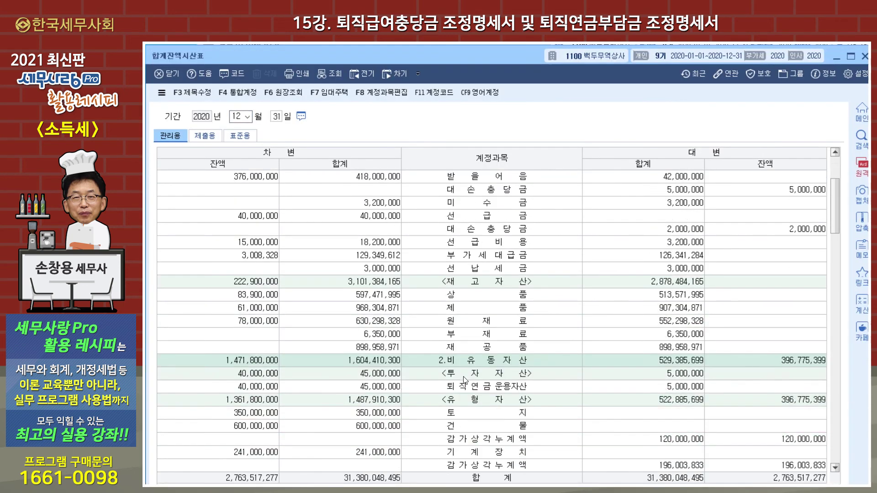
pyautogui.click(481, 392)
pyautogui.doubleClick(480, 386)
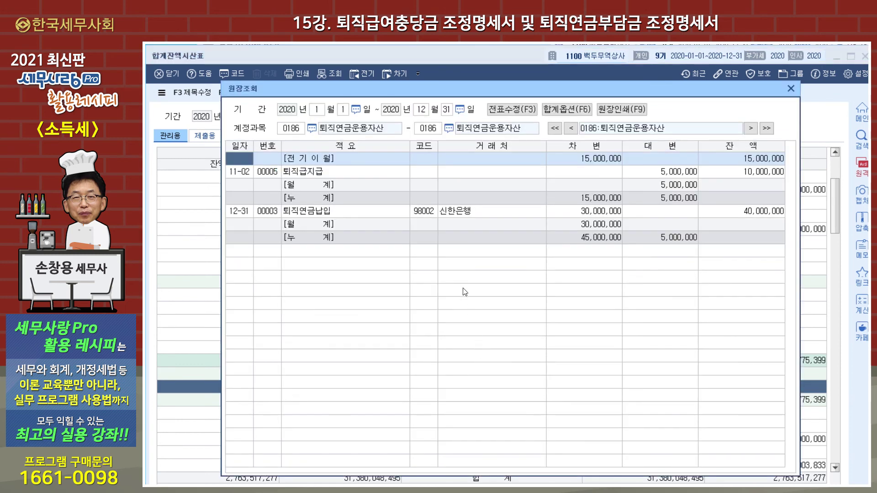
# Examine the 11-02 퇴직급지급 voucher's 퇴직연금운용자산 and 퇴직급여충당부채 lines, and close the ledger and the trial balance
pyautogui.click(678, 172)
pyautogui.doubleClick(678, 172)
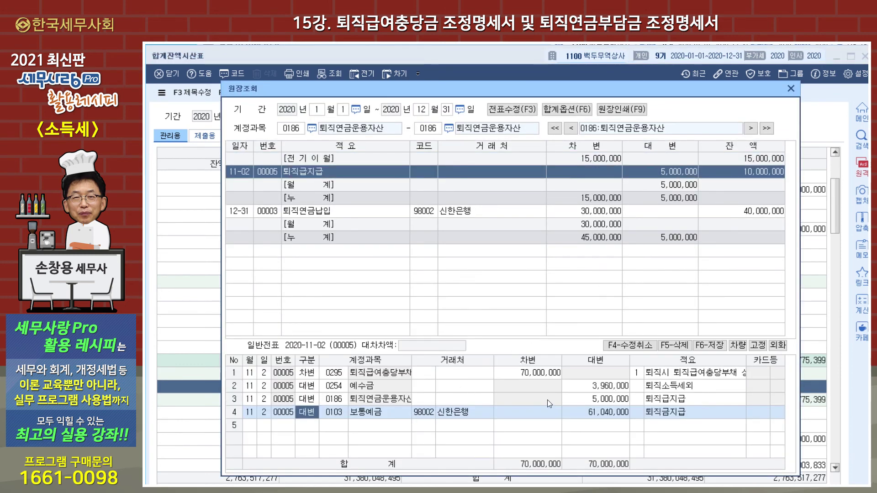
pyautogui.click(604, 398)
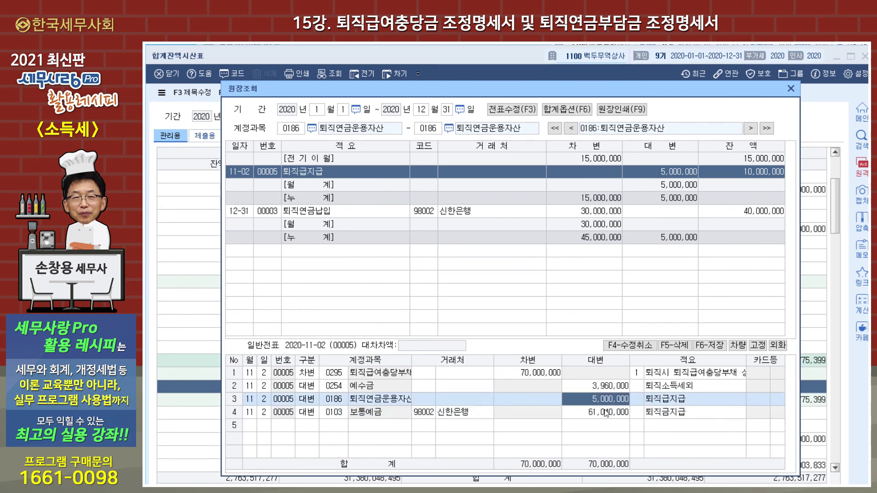
pyautogui.click(402, 375)
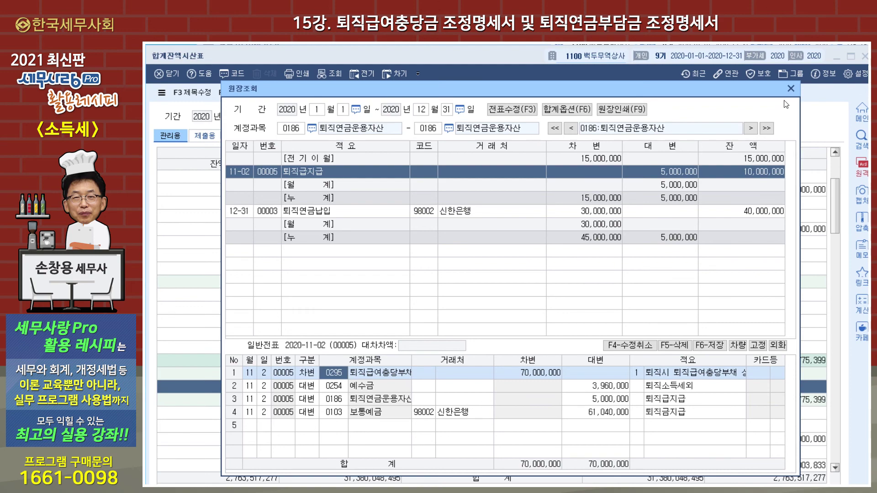
pyautogui.click(790, 88)
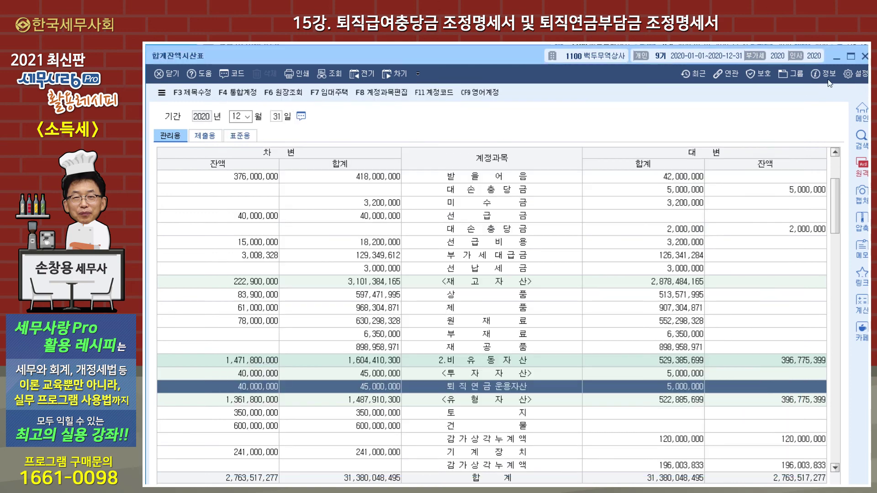
pyautogui.click(865, 56)
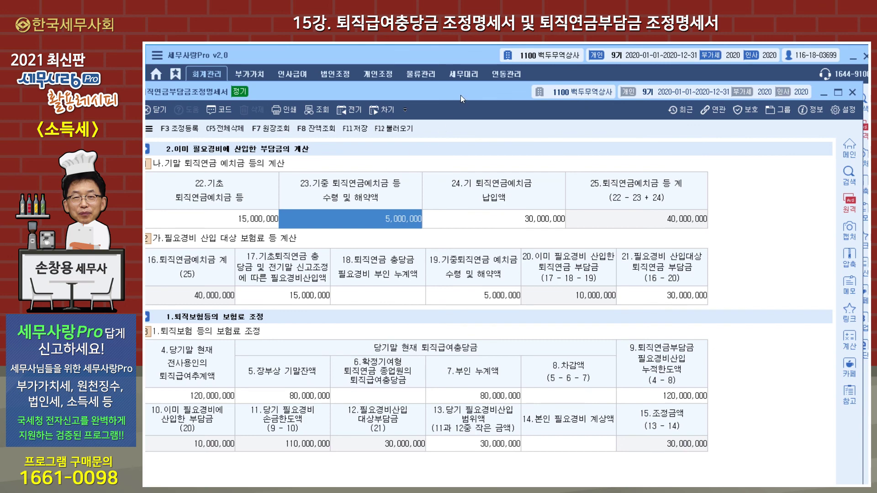
# Reopen 조정 등록 from the 퇴직연금부담금조정명세서 and examine the 퇴직연금등지급 and 퇴직급여충당금(연금과상계) entries with their income dispositions
pyautogui.doubleClick(460, 95)
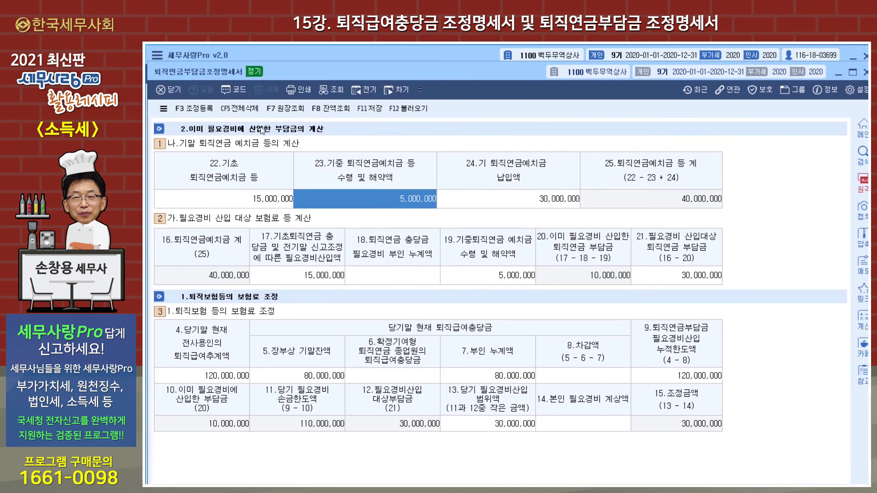
pyautogui.click(203, 114)
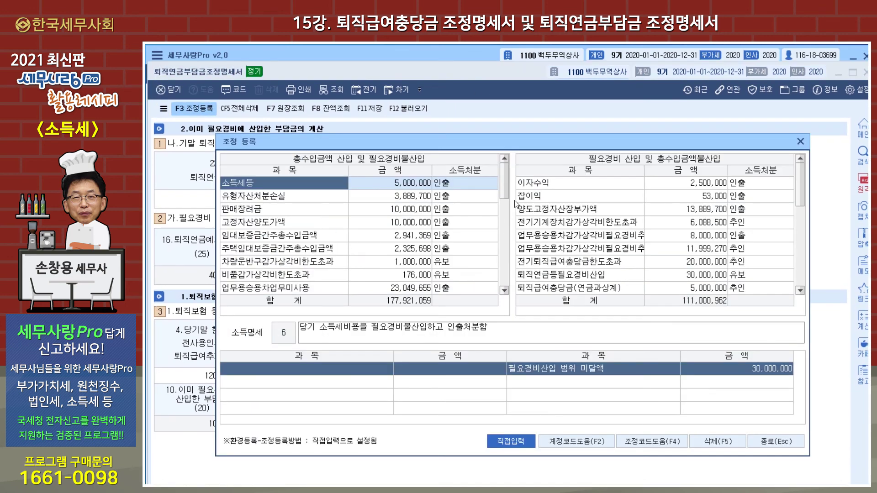
pyautogui.moveTo(503, 179); pyautogui.dragTo(498, 216)
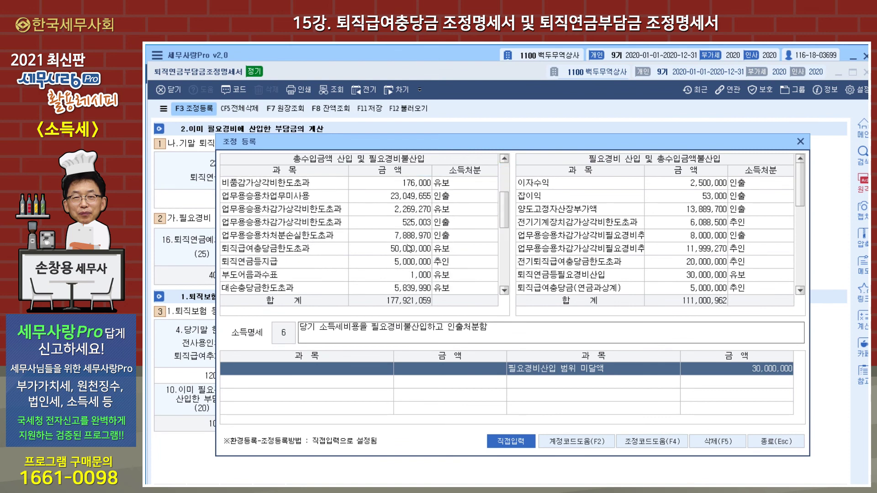
pyautogui.click(319, 267)
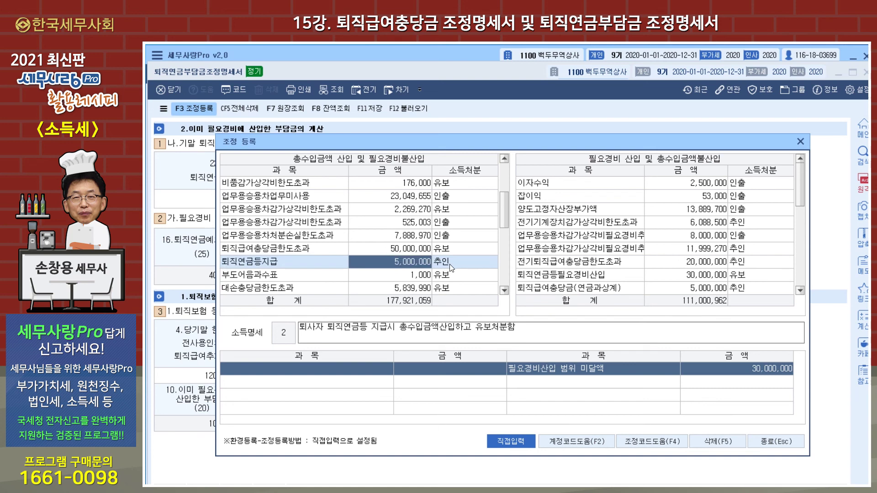
pyautogui.moveTo(799, 188); pyautogui.dragTo(798, 210)
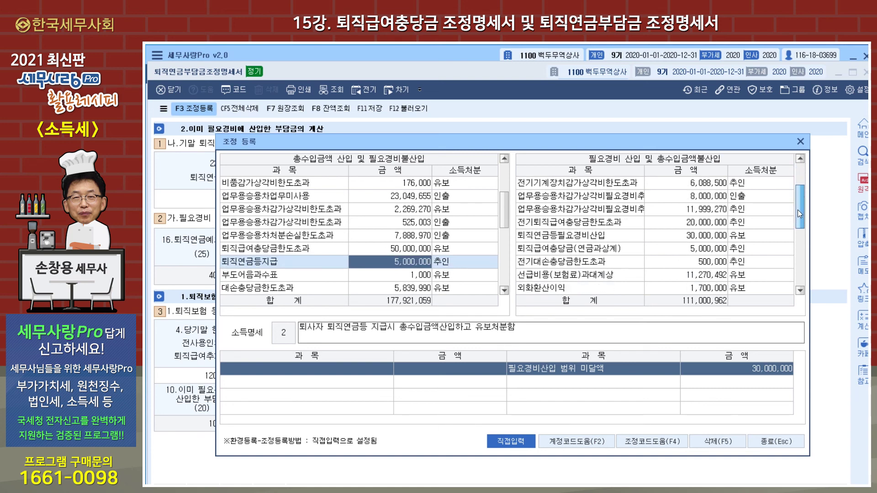
pyautogui.click(604, 241)
pyautogui.click(601, 253)
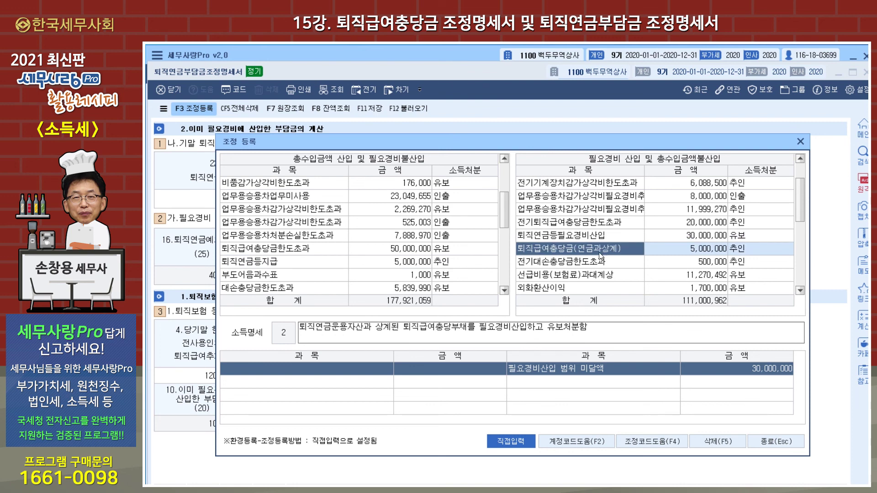
pyautogui.click(696, 252)
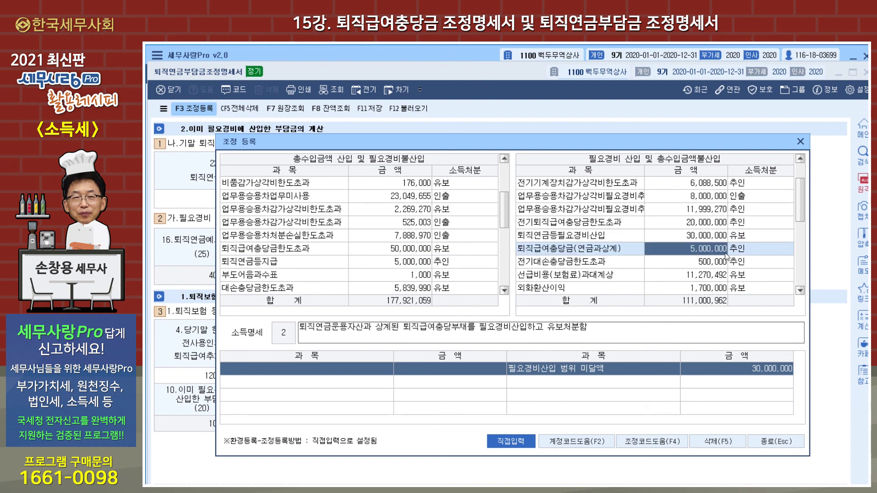